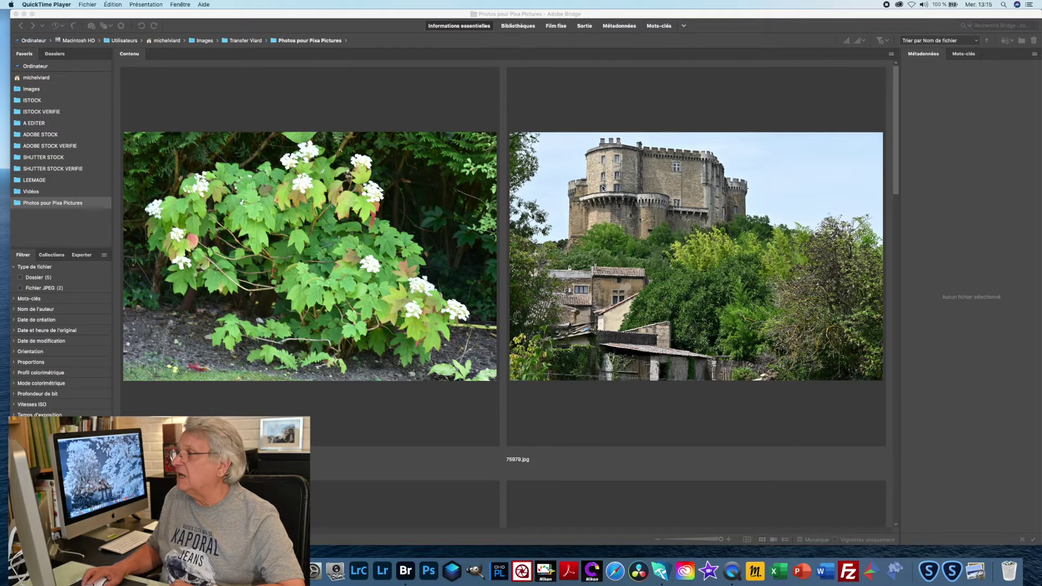
Open the castle photo 75979.jpg in Photoshop and inspect the castle's stonework up close
{"action": "left_click", "coordinate": [681, 254]}
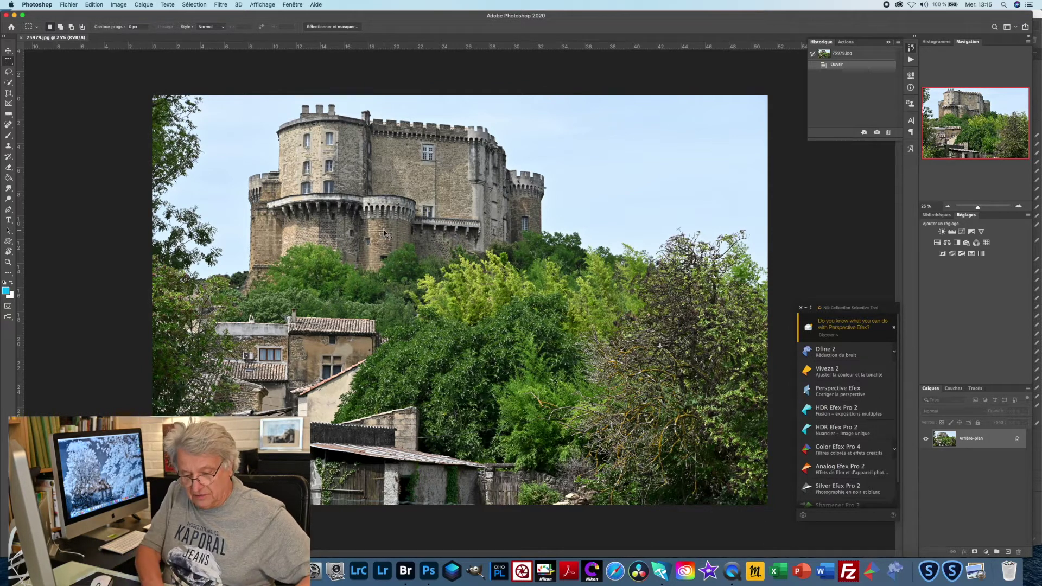
{"action": "key", "text": "super+plus"}
{"action": "key", "text": "super+plus"}
{"action": "key", "text": "super+plus"}
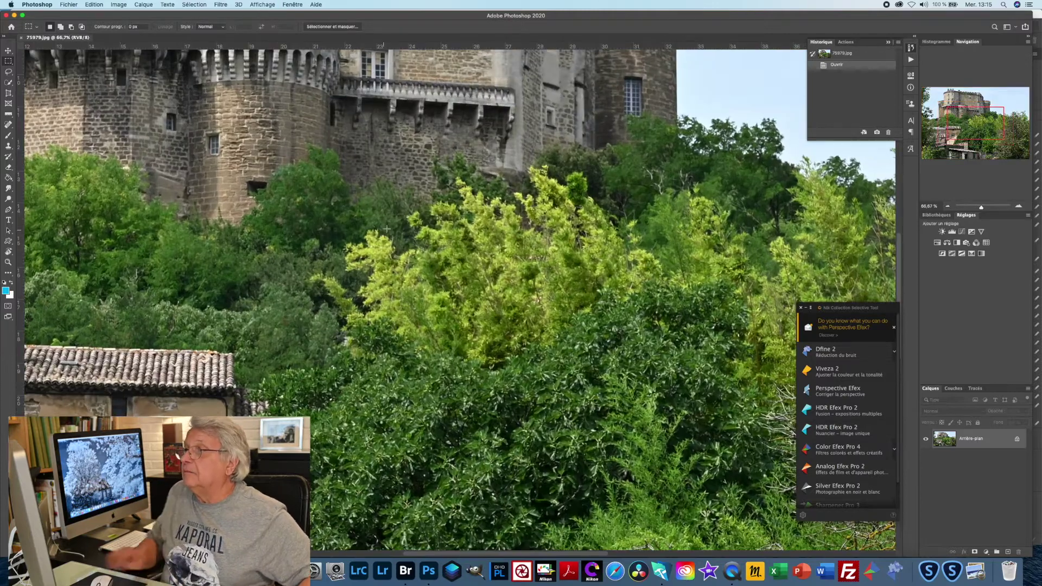
{"action": "scroll", "coordinate": [490, 332], "scroll_direction": "up", "scroll_amount": 5}
{"action": "scroll", "coordinate": [490, 332], "scroll_direction": "up", "scroll_amount": 4}
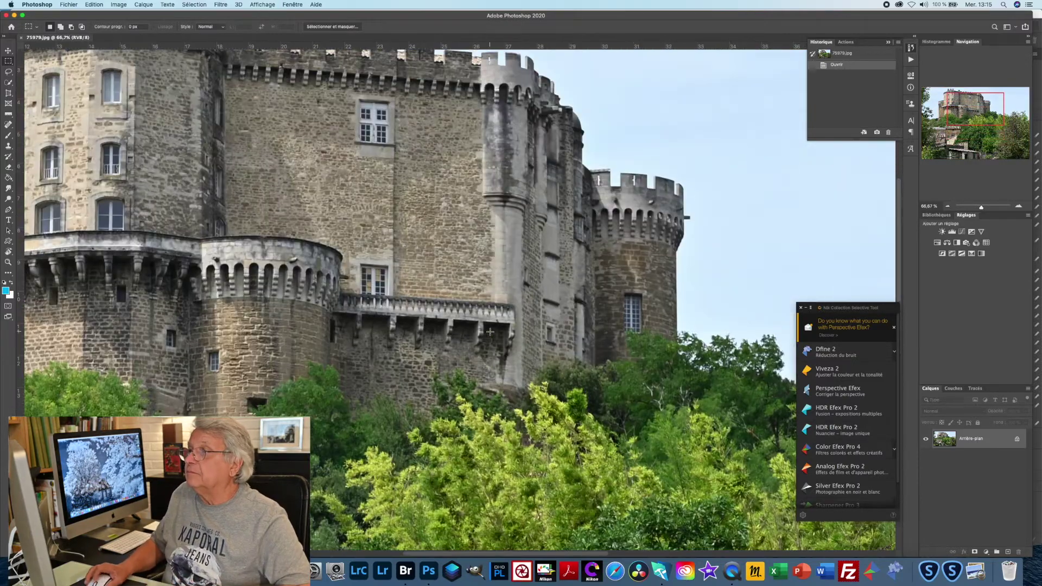
{"action": "scroll", "coordinate": [439, 553], "scroll_direction": "left", "scroll_amount": 3}
{"action": "scroll", "coordinate": [439, 553], "scroll_direction": "left", "scroll_amount": 10}
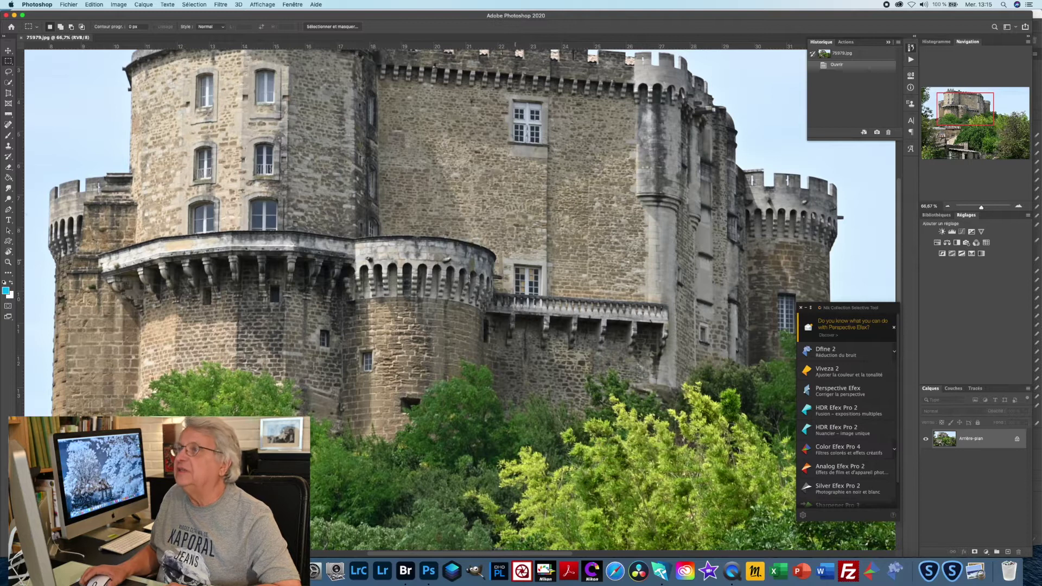
Sharpen the castle photo with the Netteté optimisée filter at Gain 200%, Rayon 1,0 px, Réduction du bruit 10%, removing Flou de l'objectif
{"action": "left_click", "coordinate": [220, 5]}
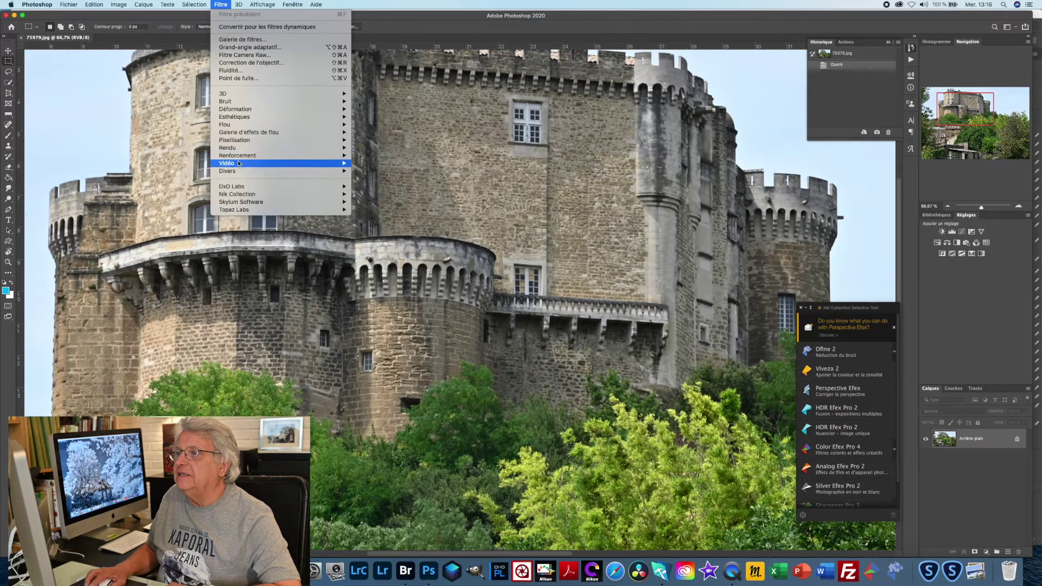
{"action": "mouse_move", "coordinate": [240, 158]}
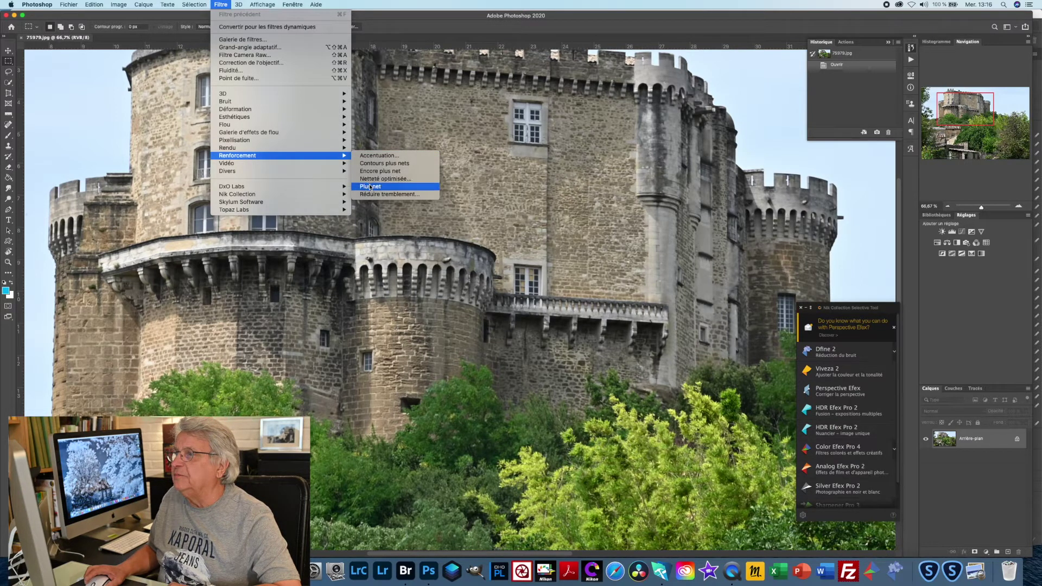
{"action": "mouse_move", "coordinate": [351, 171]}
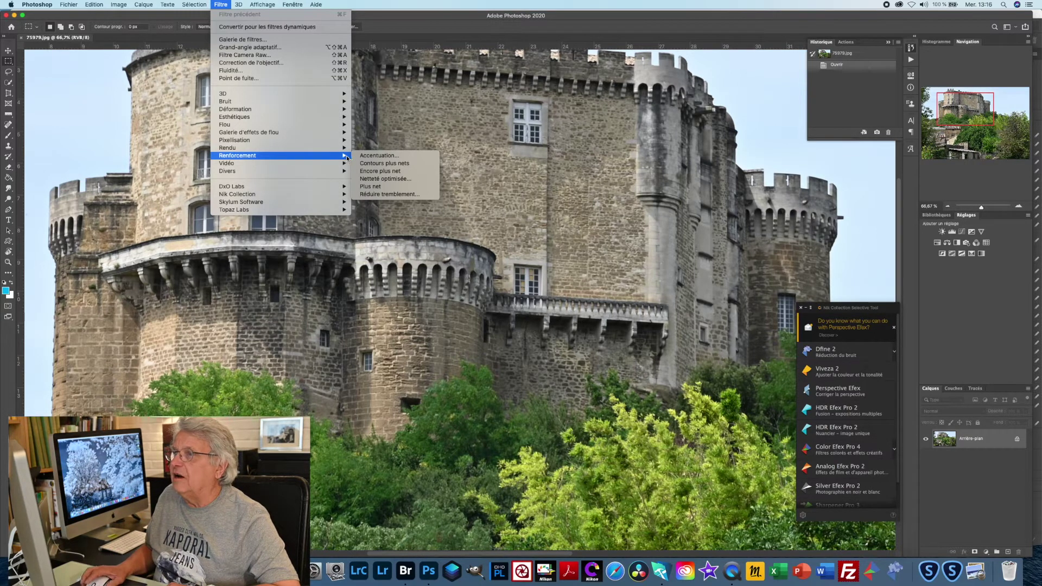
{"action": "left_click", "coordinate": [382, 180]}
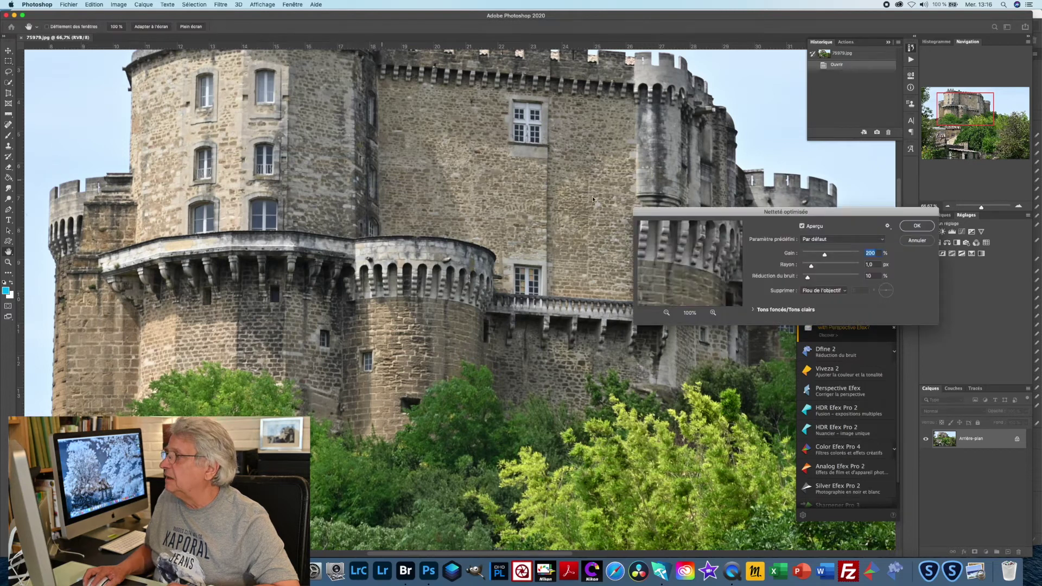
{"action": "left_click_drag", "start_coordinate": [707, 211], "coordinate": [527, 93]}
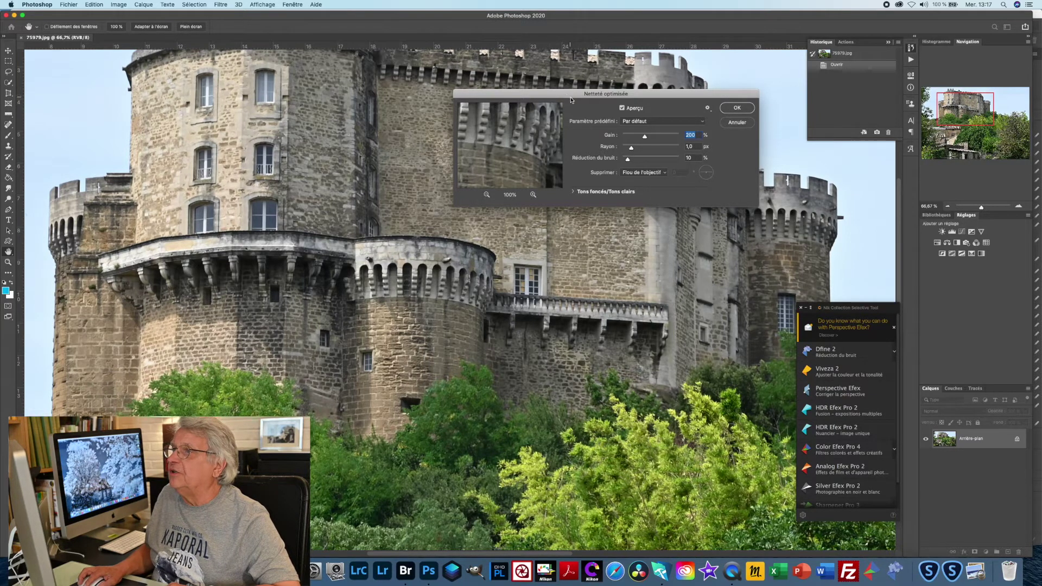
{"action": "left_click", "coordinate": [743, 110]}
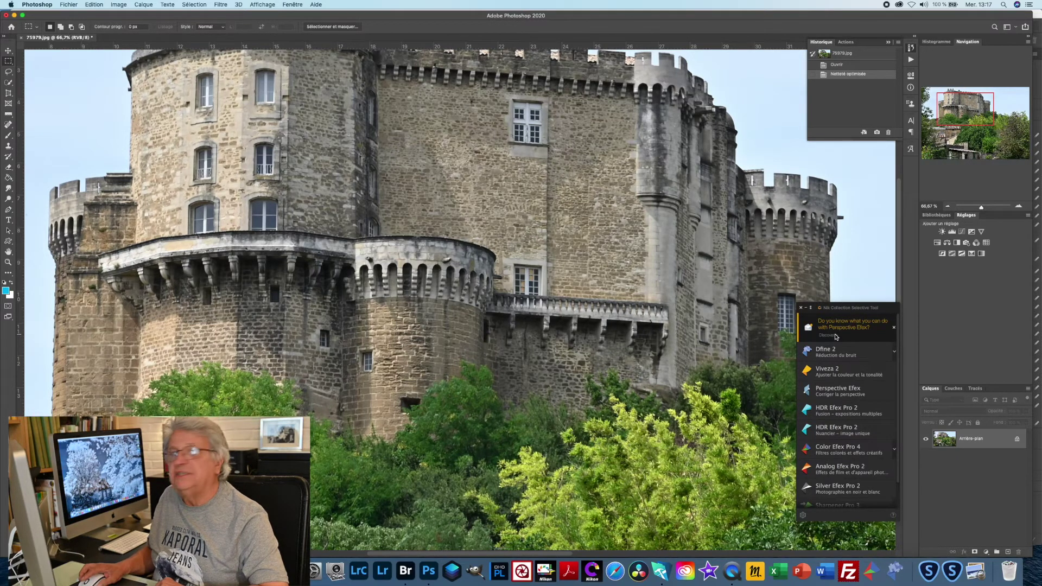
Launch the Sharpener Pro 3 RAW pre-sharpening filter on the castle photo and show the round tower in a split before/after preview
{"action": "left_click", "coordinate": [894, 330]}
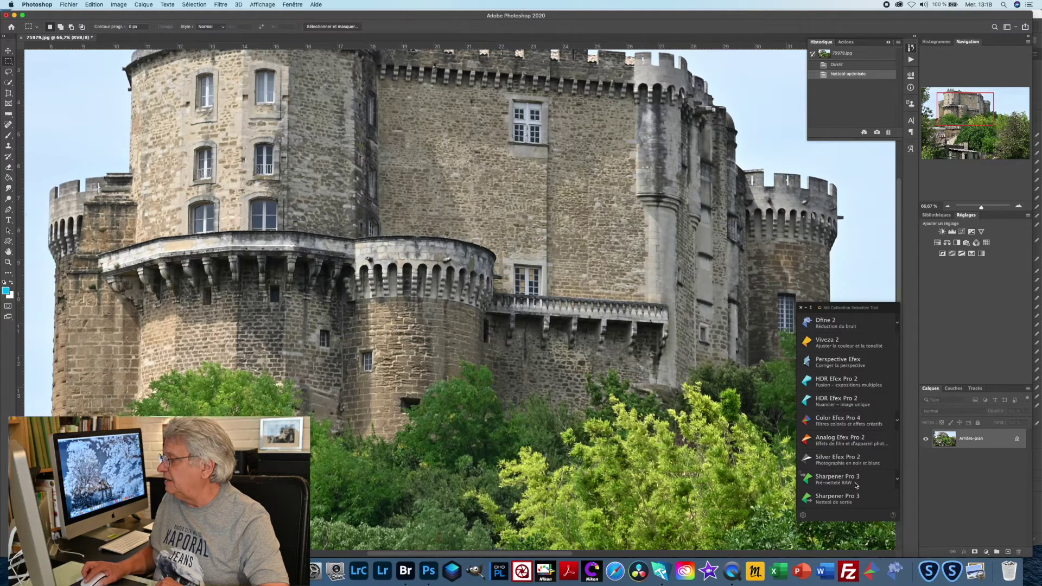
{"action": "left_click", "coordinate": [896, 480]}
{"action": "scroll", "coordinate": [857, 485], "scroll_direction": "down", "scroll_amount": 1}
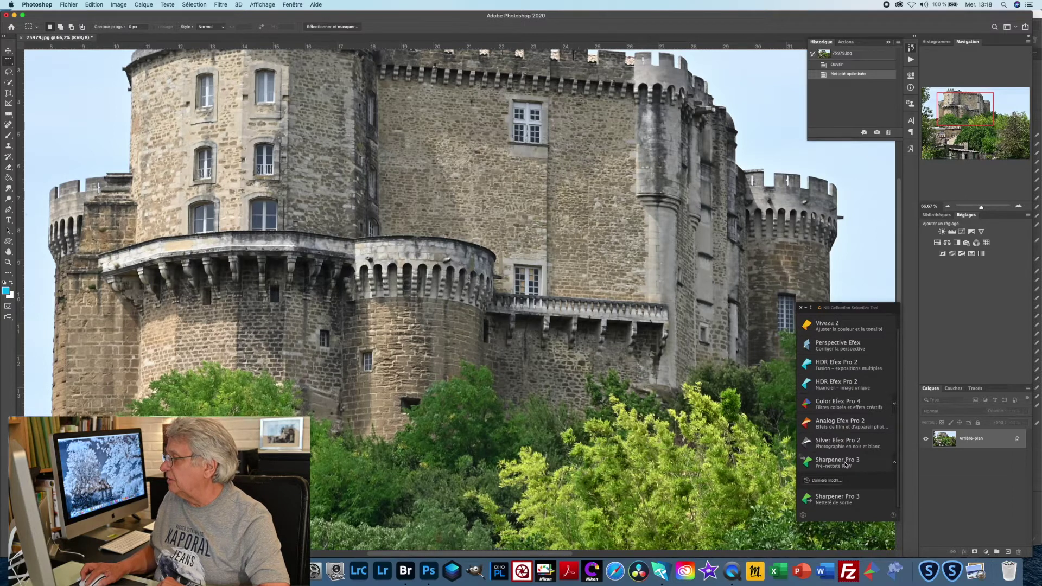
{"action": "left_click", "coordinate": [838, 461]}
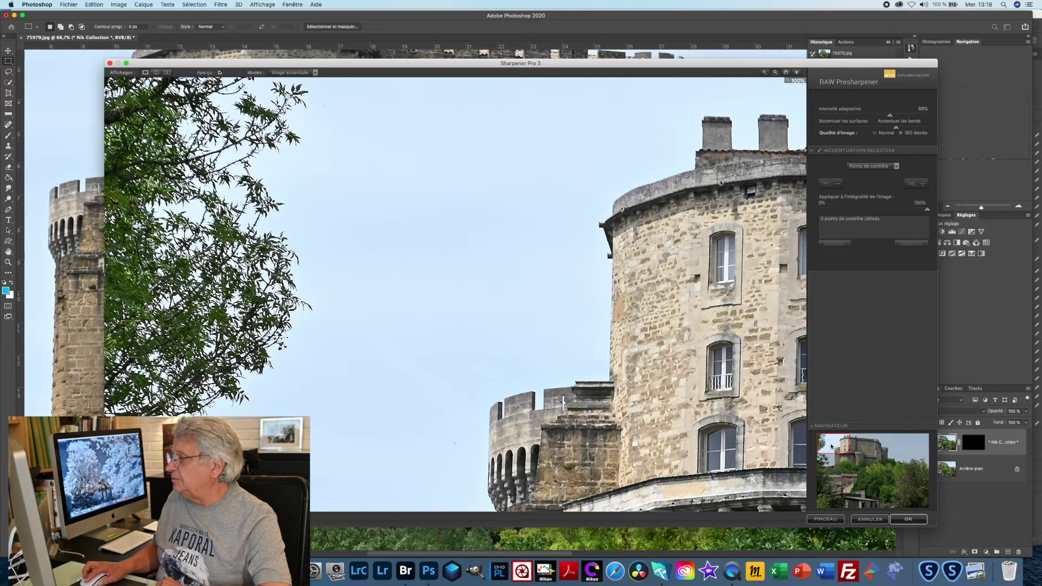
{"action": "left_click_drag", "start_coordinate": [832, 444], "coordinate": [858, 459]}
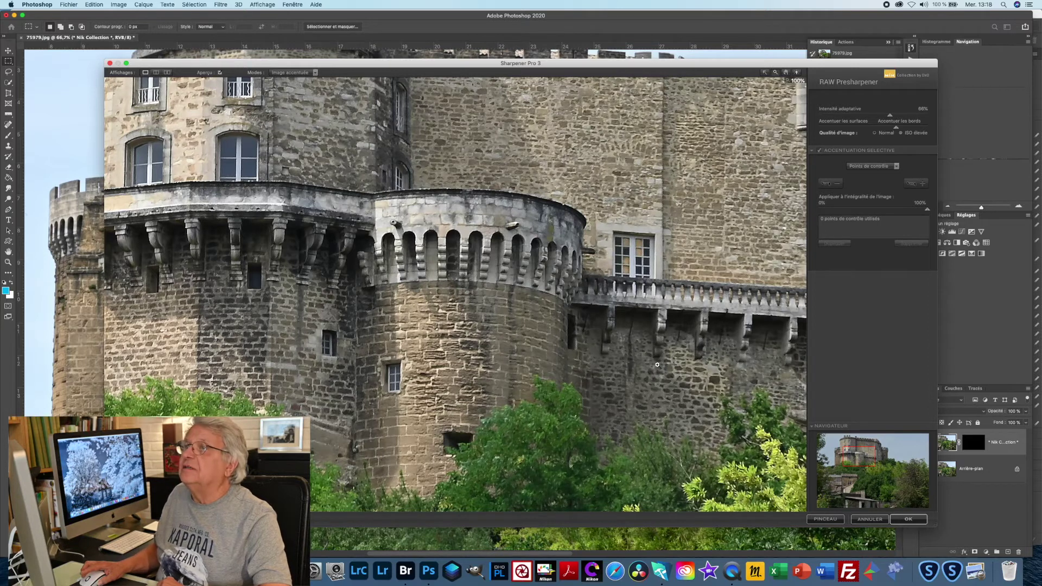
{"action": "left_click", "coordinate": [156, 73]}
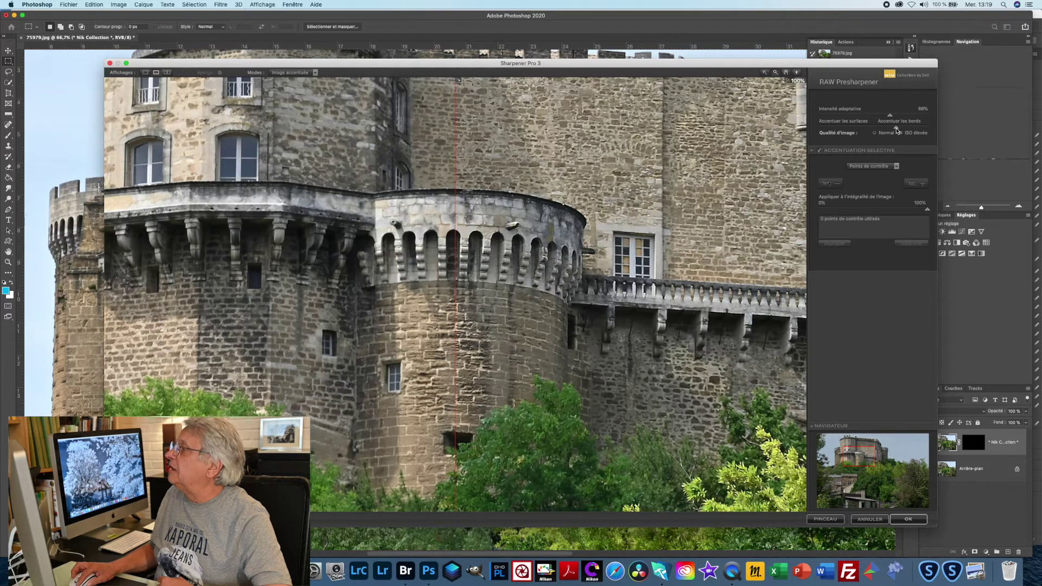
Try different balances between sharpening surfaces and sharpening edges on the tower's stonework, and cancel the Sharpener Pro 3 filter
{"action": "left_click_drag", "start_coordinate": [896, 130], "coordinate": [940, 135]}
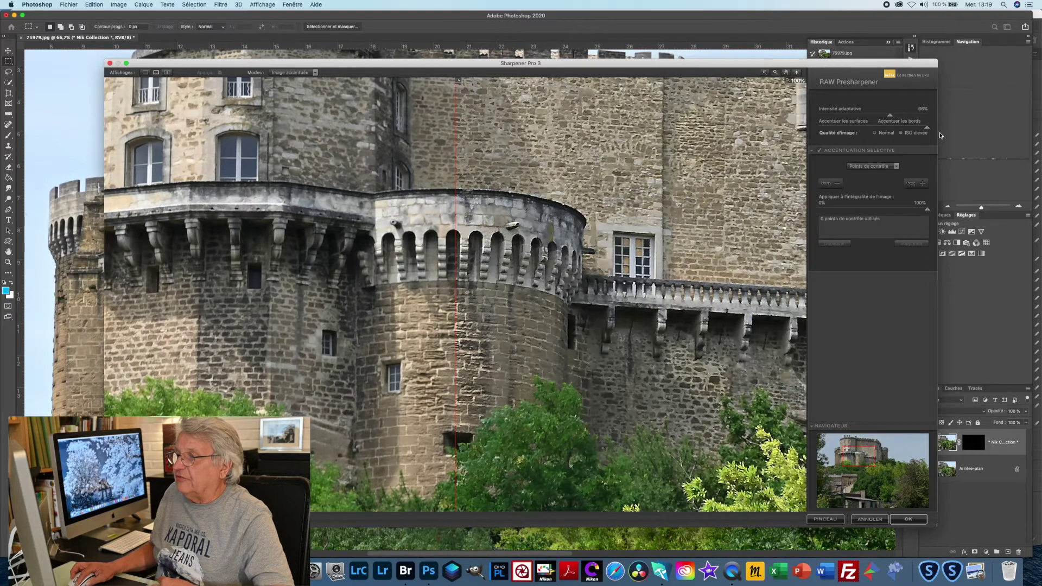
{"action": "left_click_drag", "start_coordinate": [927, 127], "coordinate": [809, 129]}
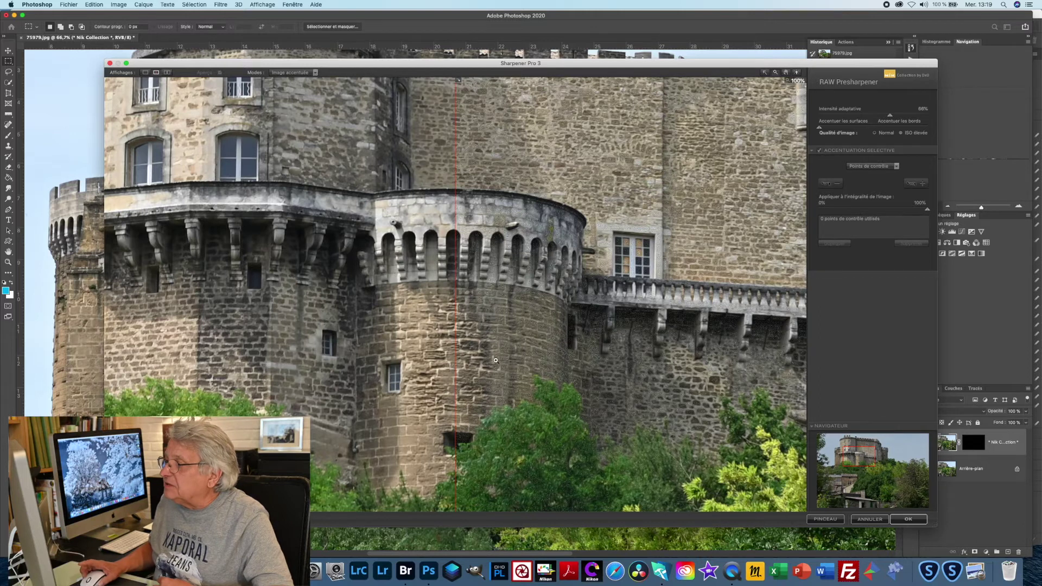
{"action": "left_click", "coordinate": [496, 359]}
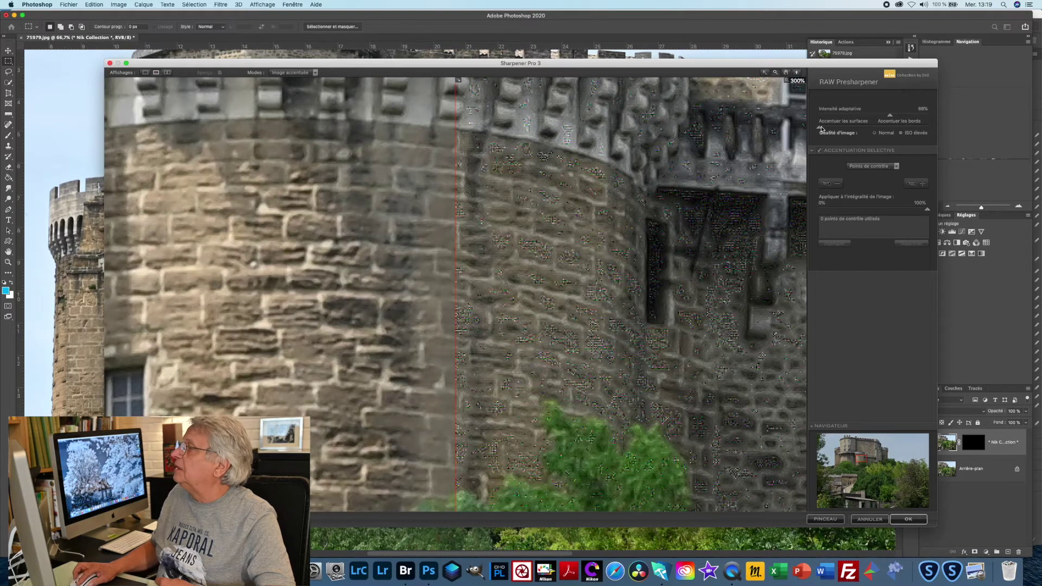
{"action": "left_click_drag", "start_coordinate": [821, 129], "coordinate": [936, 139]}
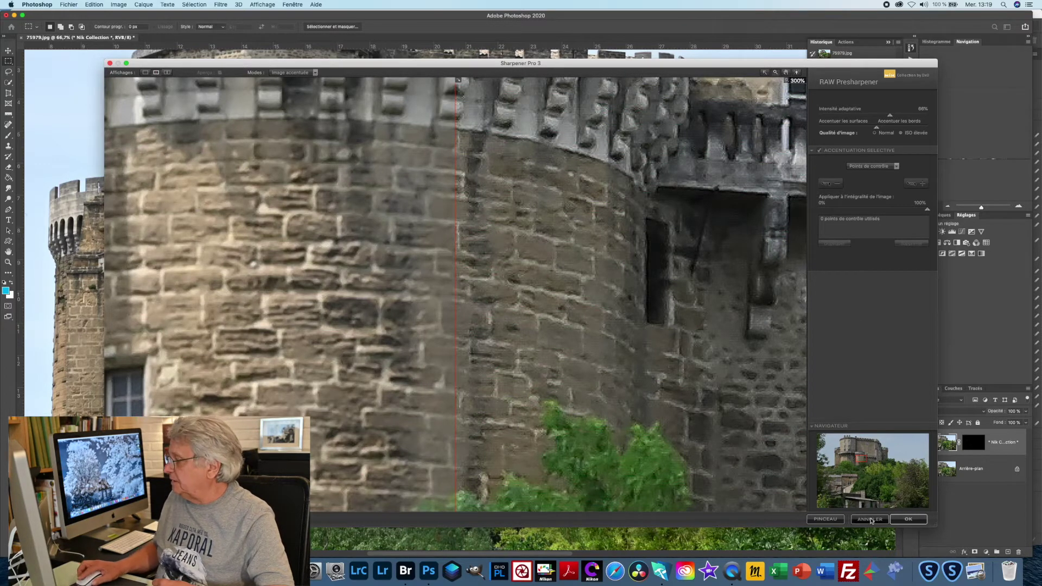
{"action": "left_click", "coordinate": [870, 519]}
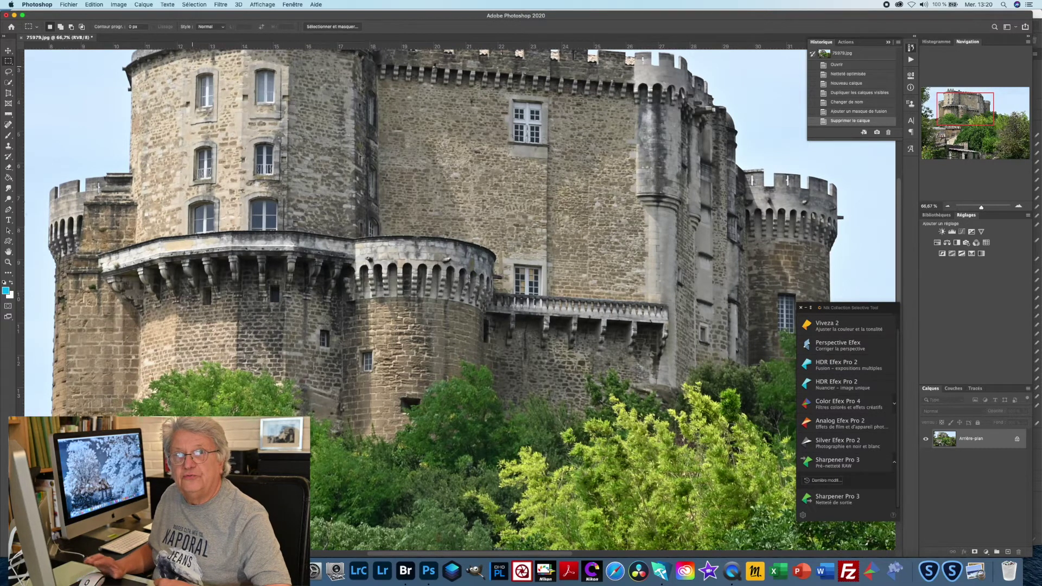
Switch to Bridge and open the white-flowered shrub photo _DSC8038.JPG in Photoshop
{"action": "left_click", "coordinate": [405, 570]}
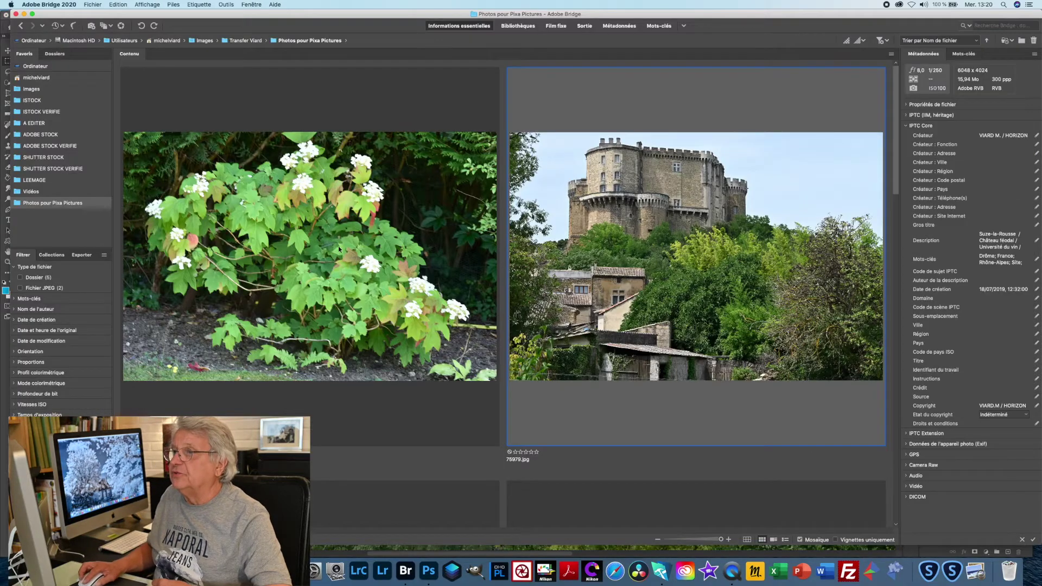
{"action": "double_click", "coordinate": [338, 248]}
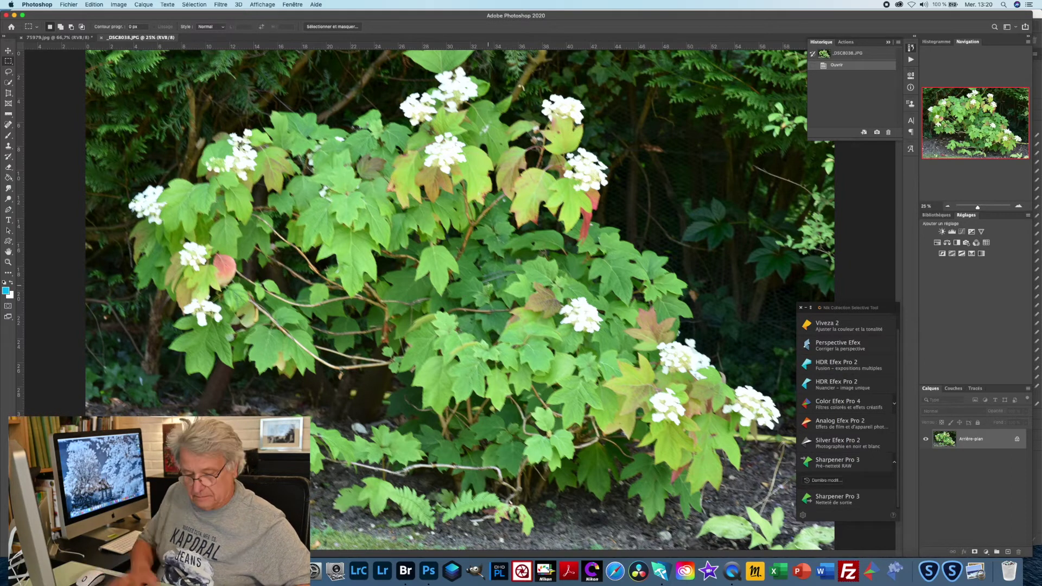
{"action": "key", "text": "super+plus"}
{"action": "key", "text": "super+plus"}
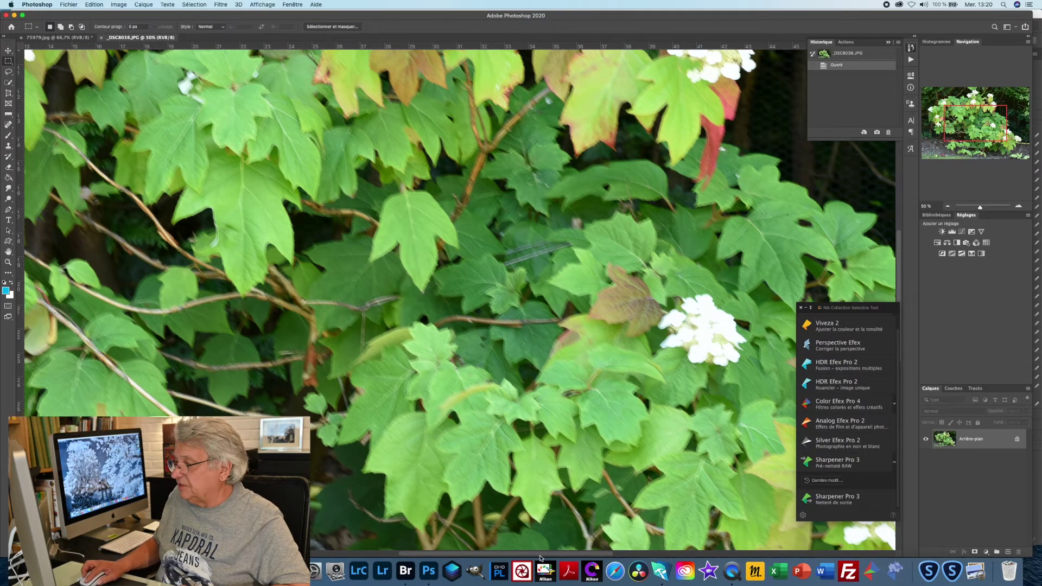
{"action": "left_click_drag", "start_coordinate": [540, 555], "coordinate": [503, 548]}
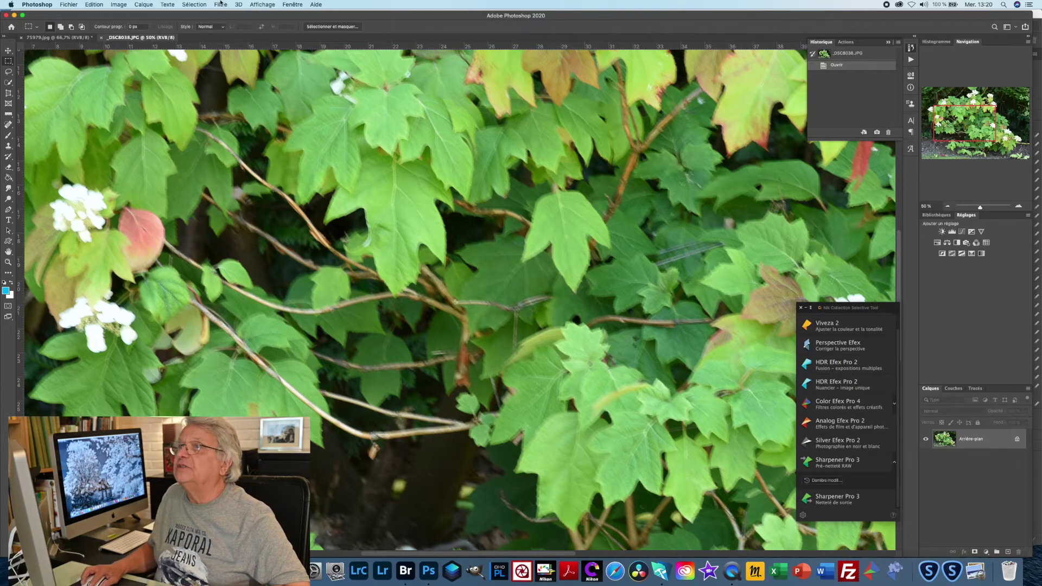
Start the Réduire tremblement filter on the shrub photo and add two more blur estimation regions over the central foliage
{"action": "left_click", "coordinate": [221, 4]}
{"action": "mouse_move", "coordinate": [235, 157]}
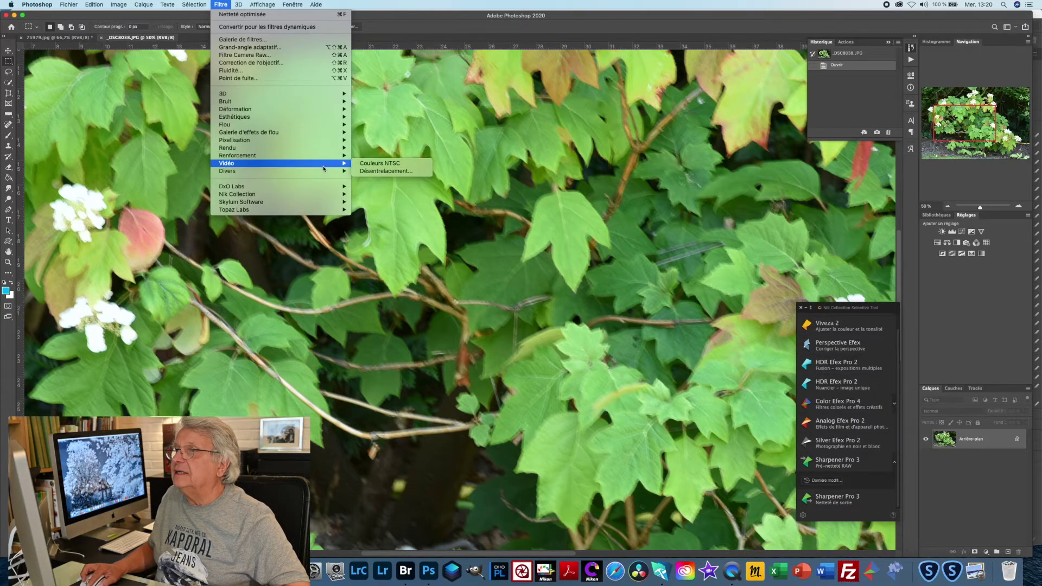
{"action": "mouse_move", "coordinate": [328, 156]}
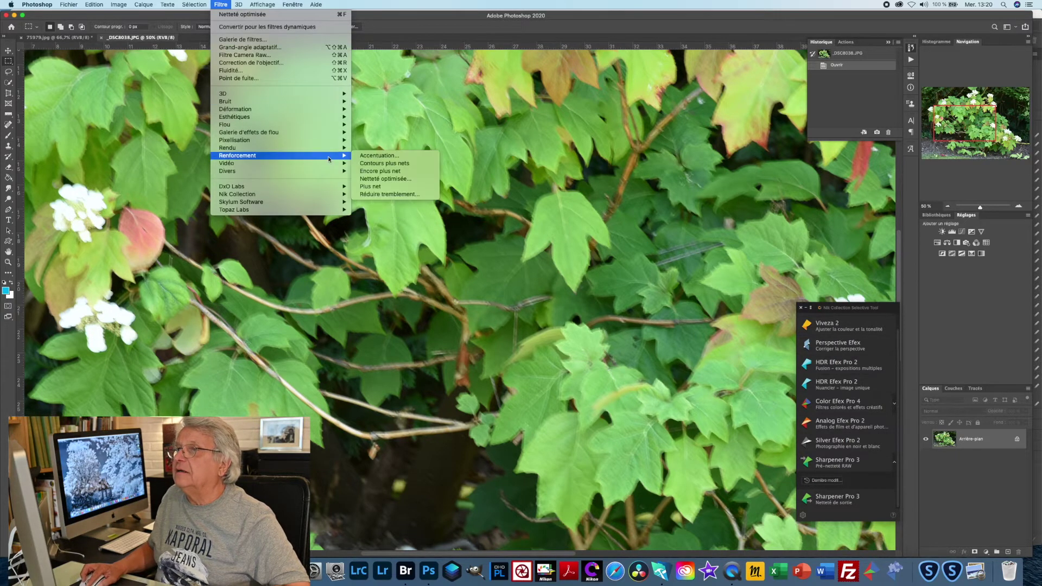
{"action": "left_click", "coordinate": [418, 194]}
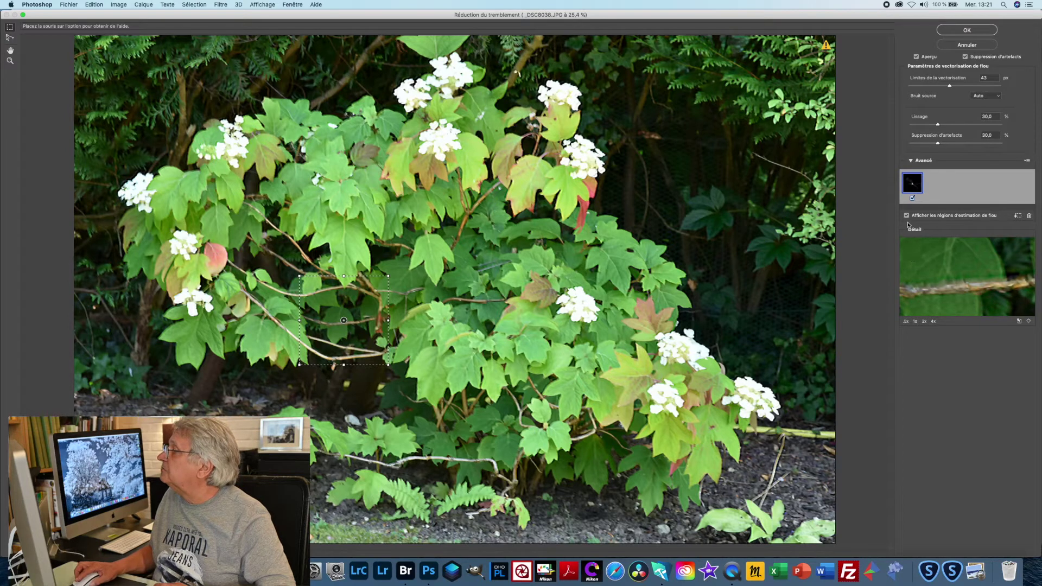
{"action": "left_click", "coordinate": [916, 57]}
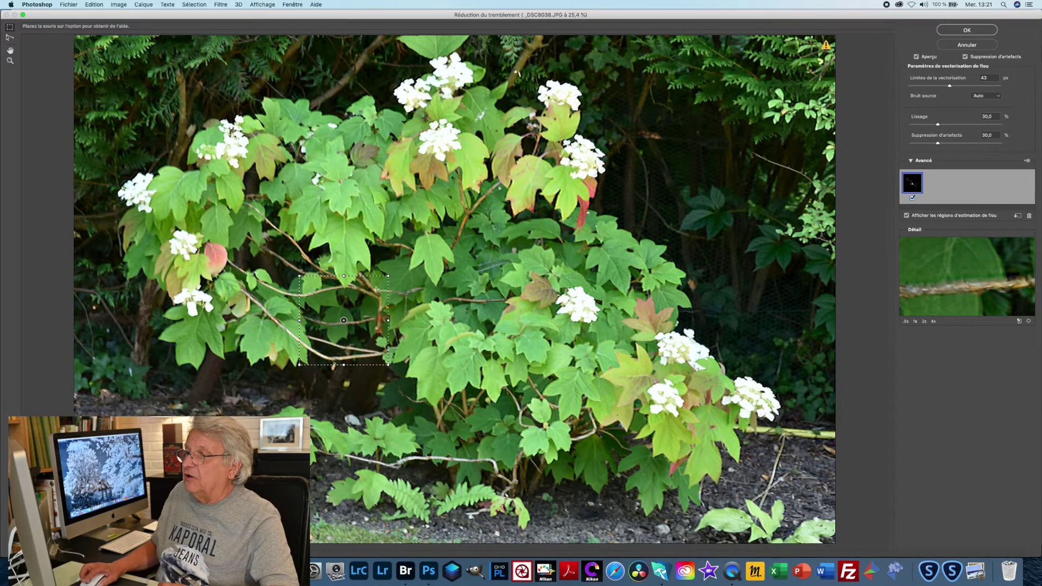
{"action": "left_click_drag", "start_coordinate": [360, 300], "coordinate": [427, 287]}
{"action": "mouse_move", "coordinate": [478, 221]}
{"action": "left_mouse_down"}
{"action": "mouse_move", "coordinate": [495, 250]}
{"action": "mouse_move", "coordinate": [586, 288]}
{"action": "left_mouse_up"}
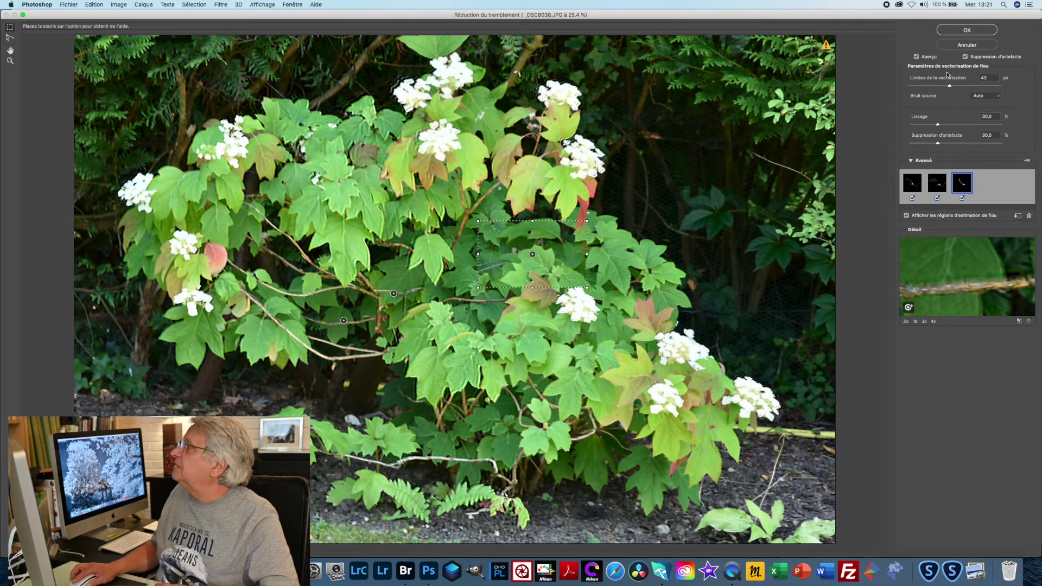
Compare the shake-reduced shrub with the original, turn off Suppression d'artefacts, and leave the filter
{"action": "left_click", "coordinate": [917, 57]}
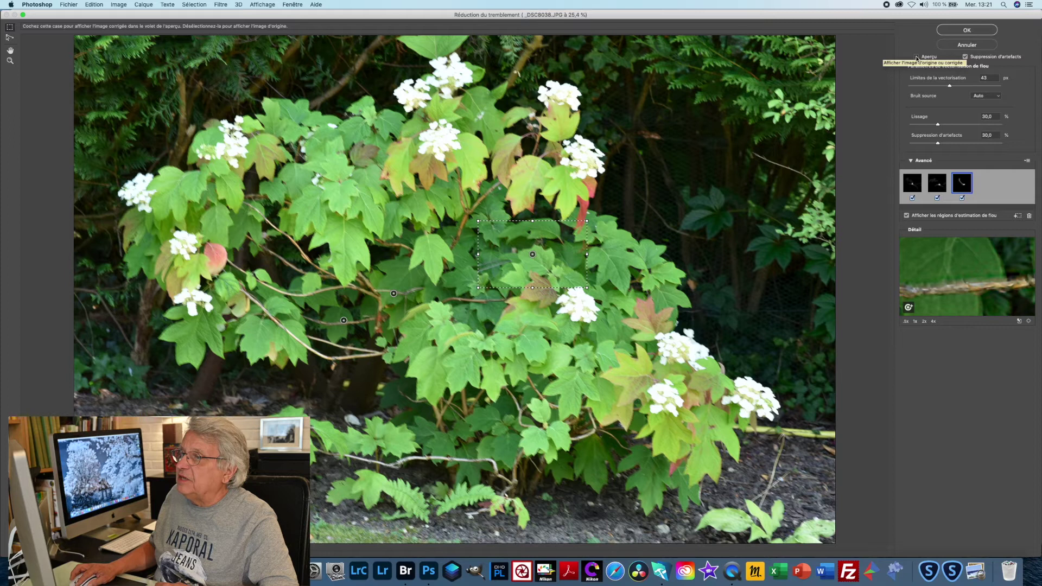
{"action": "left_click", "coordinate": [916, 57]}
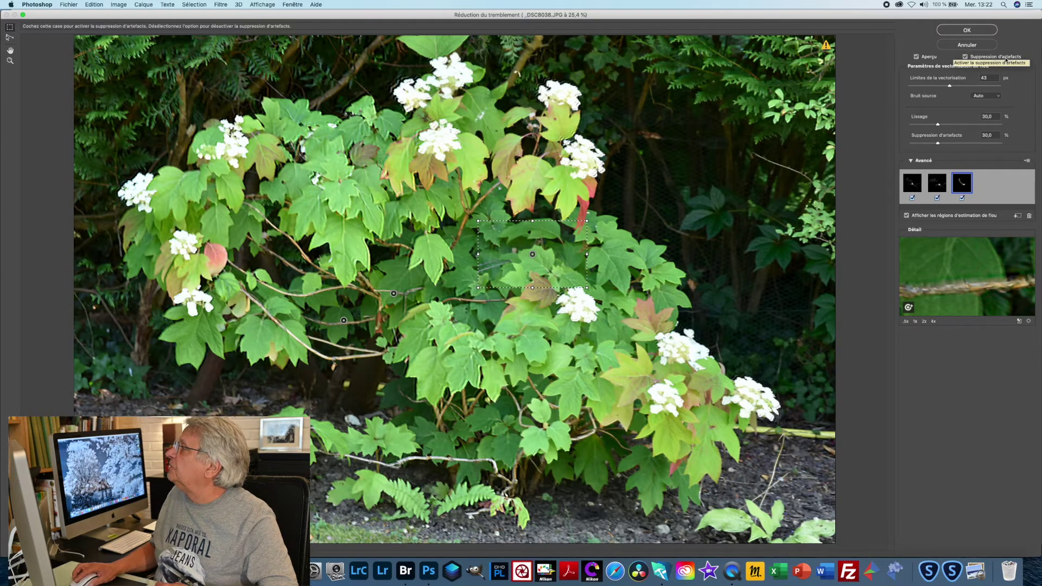
{"action": "left_click", "coordinate": [965, 57]}
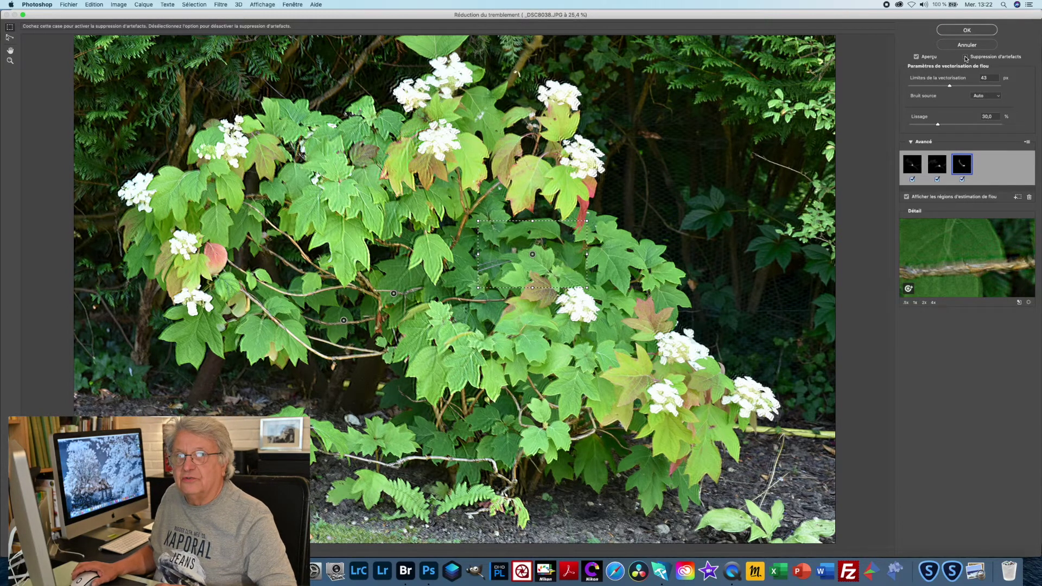
{"action": "left_click", "coordinate": [941, 31]}
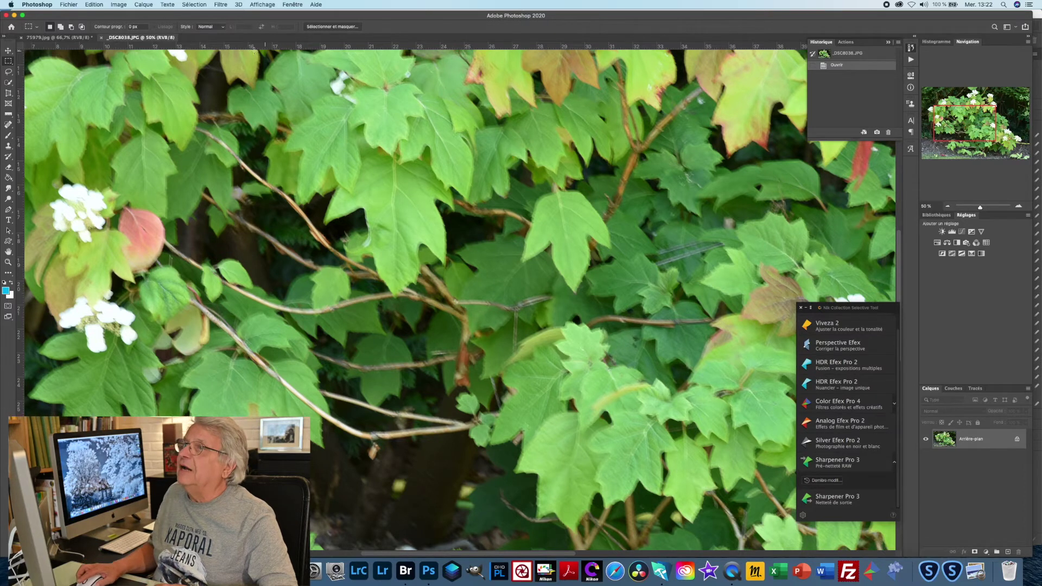
Open the shrub photo in the Topaz Sharpen AI filter
{"action": "left_click", "coordinate": [220, 5]}
{"action": "mouse_move", "coordinate": [253, 211]}
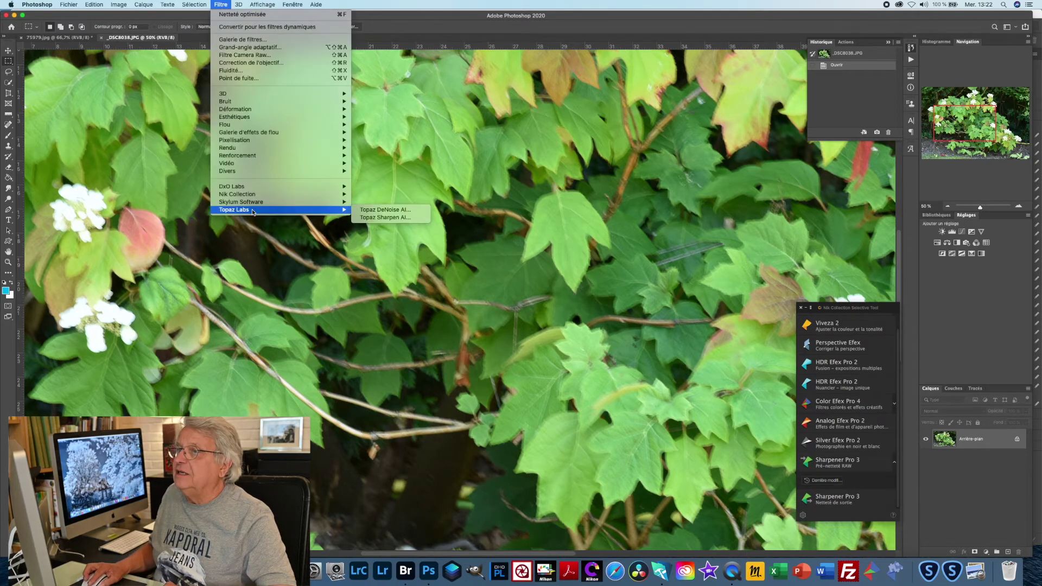
{"action": "left_click", "coordinate": [391, 218]}
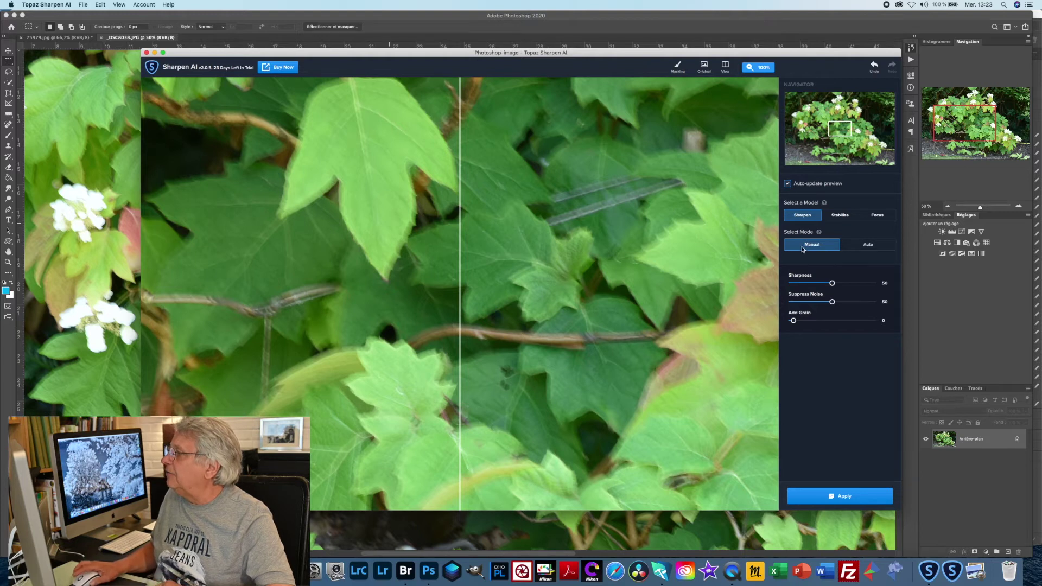
Set Sharpen AI to the Stabilize model in Auto mode and compare the original and stabilized foliage across the split preview
{"action": "left_click", "coordinate": [875, 245]}
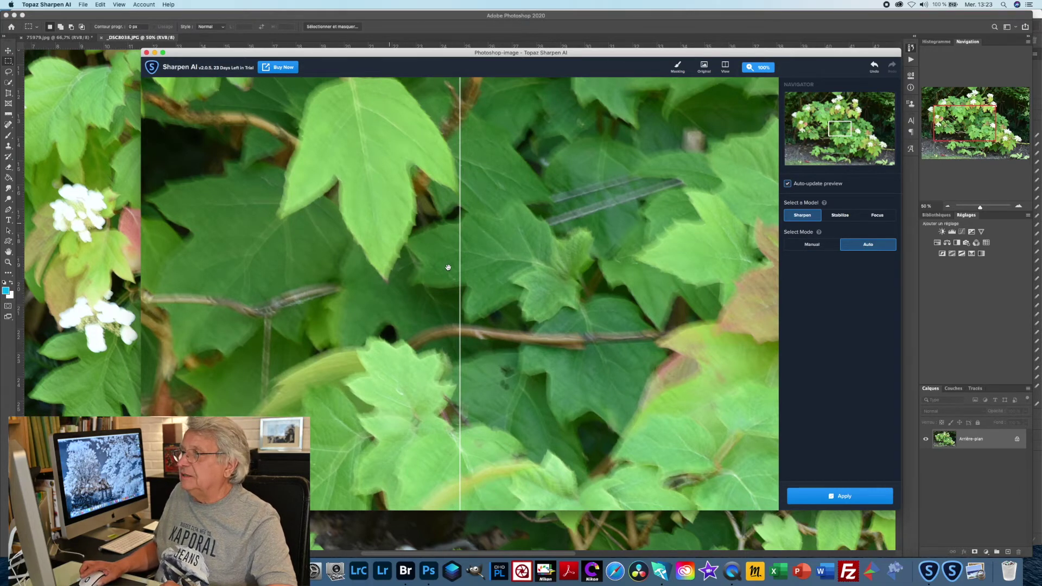
{"action": "left_click", "coordinate": [841, 216]}
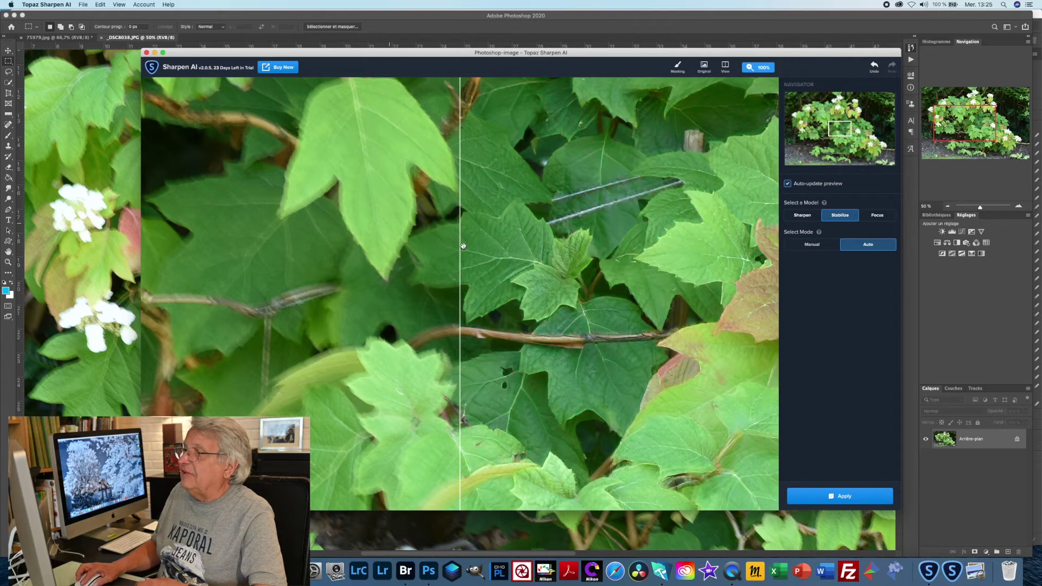
{"action": "left_click_drag", "start_coordinate": [455, 251], "coordinate": [499, 254]}
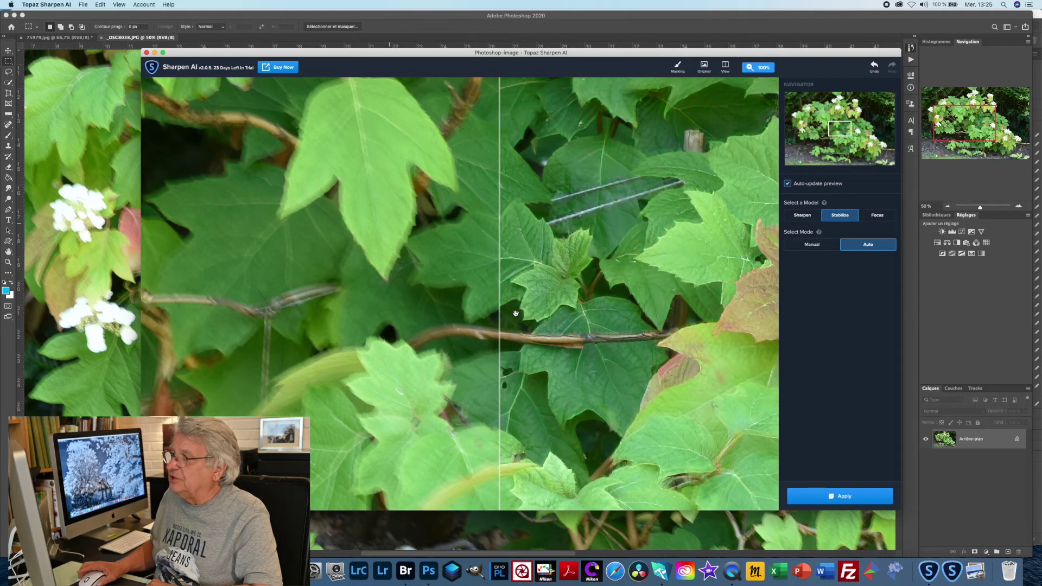
{"action": "left_click_drag", "start_coordinate": [500, 318], "coordinate": [477, 321]}
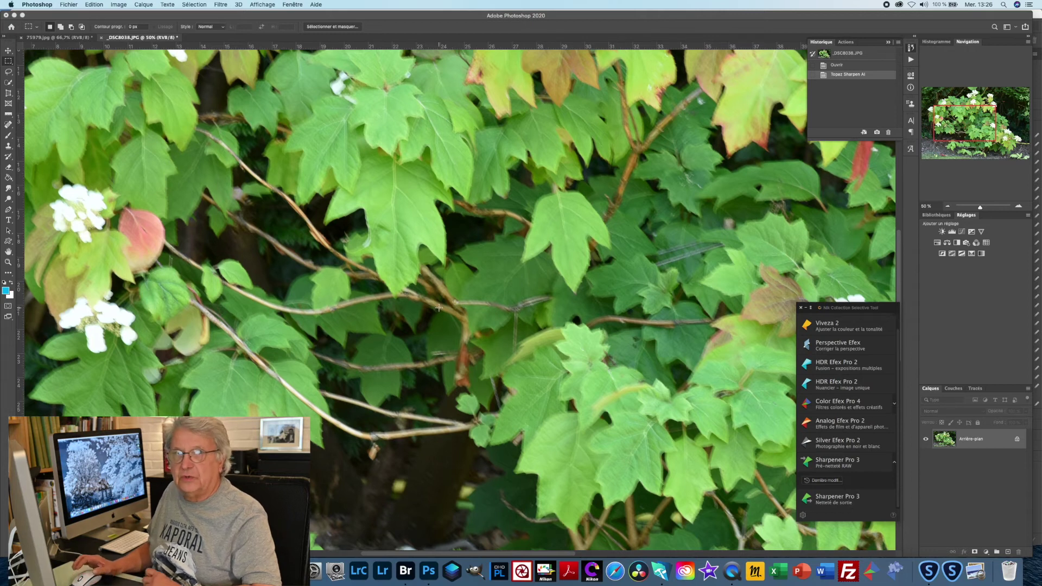
Show the list of Renforcement filters available for the shrub photo
{"action": "scroll", "coordinate": [439, 308], "scroll_direction": "up", "scroll_amount": 3}
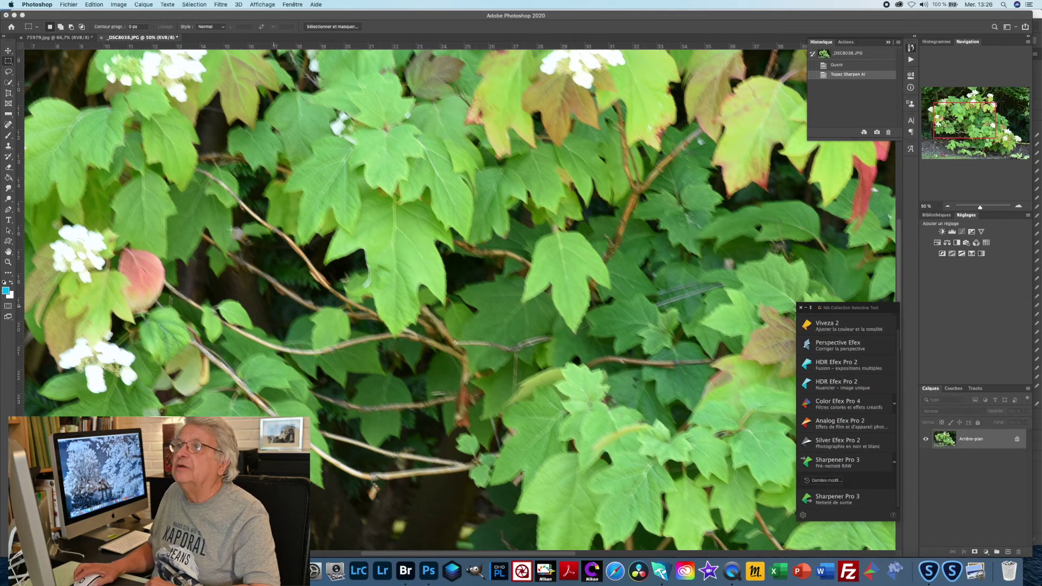
{"action": "left_click", "coordinate": [216, 5]}
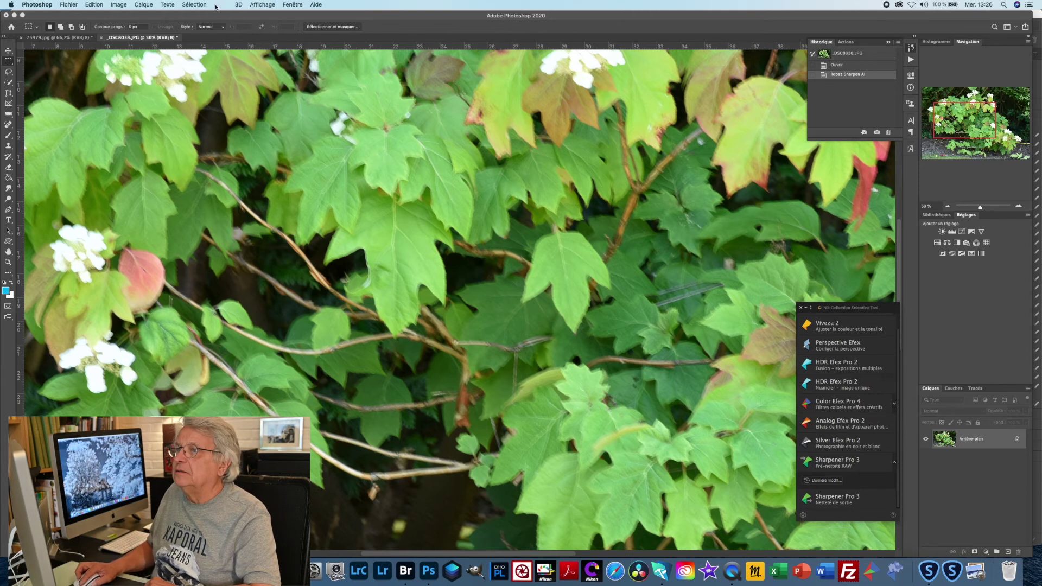
{"action": "left_click", "coordinate": [253, 161]}
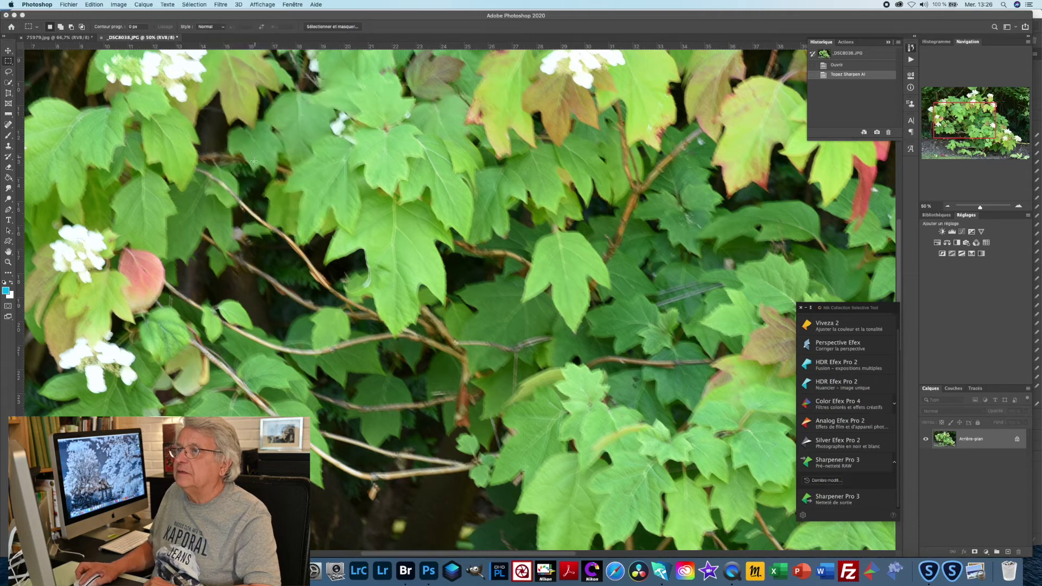
{"action": "left_click", "coordinate": [221, 5]}
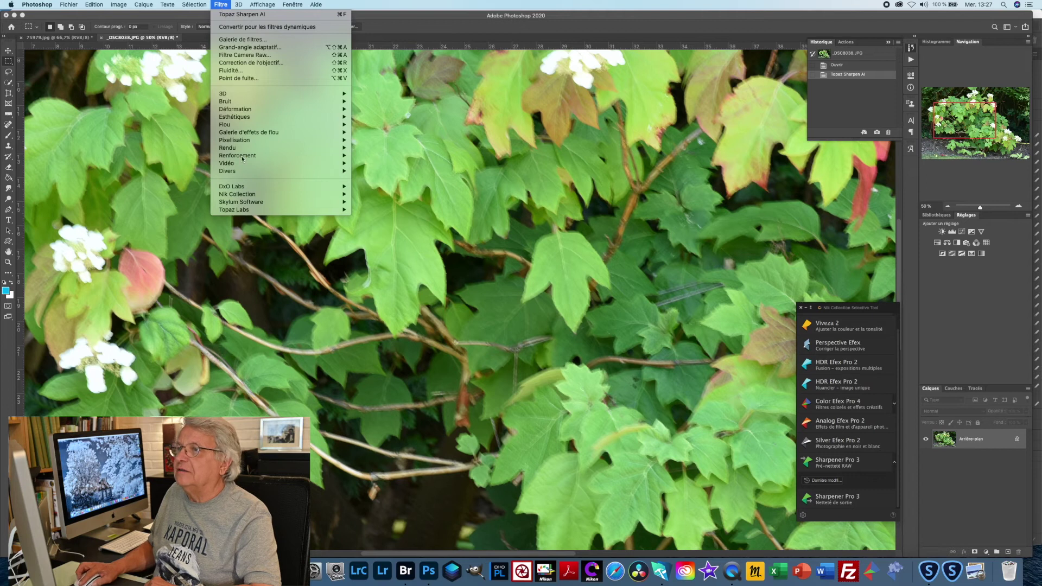
{"action": "mouse_move", "coordinate": [242, 159]}
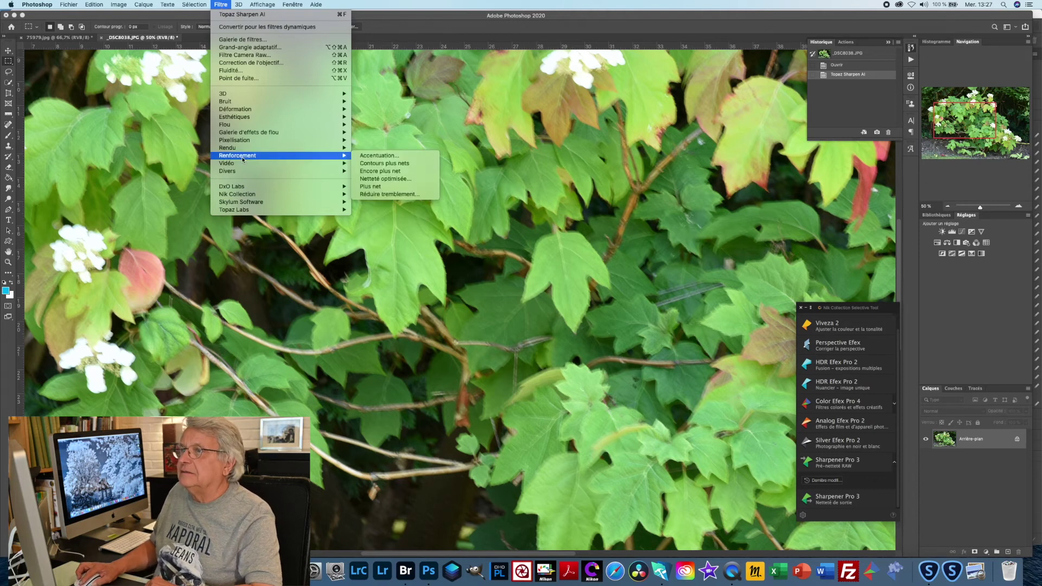